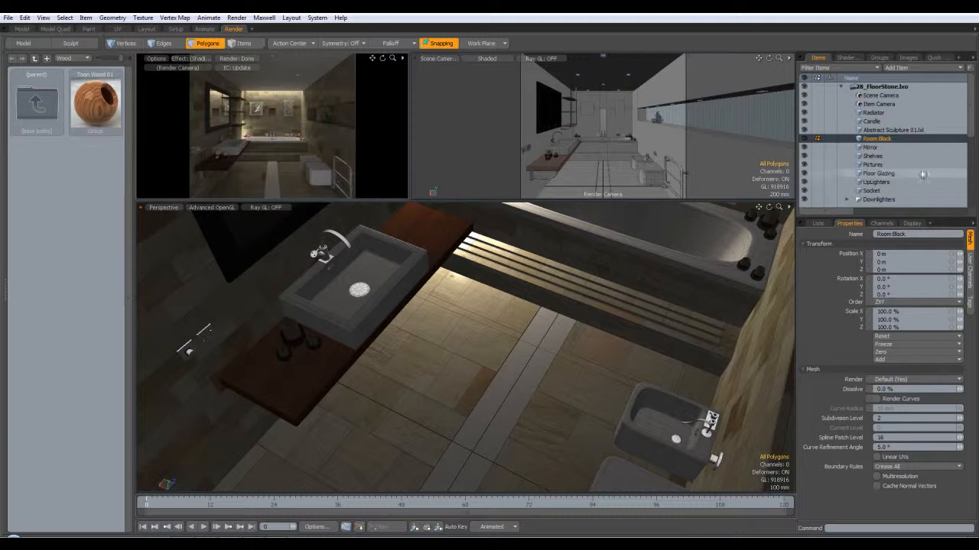
Assign a new material named Central StoneWork to the Floor Glazing mesh.
{"action": "left_click", "coordinate": [881, 175]}
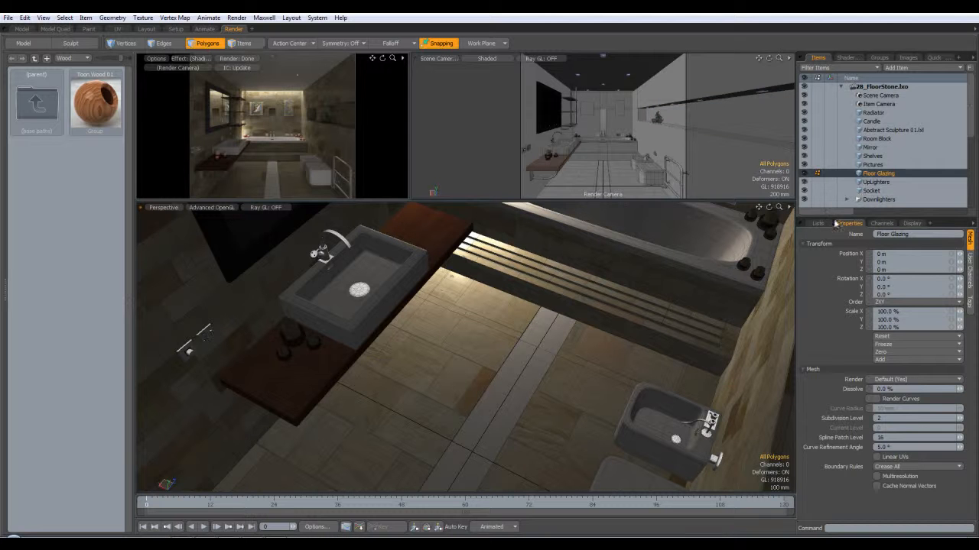
{"action": "left_click", "coordinate": [257, 44]}
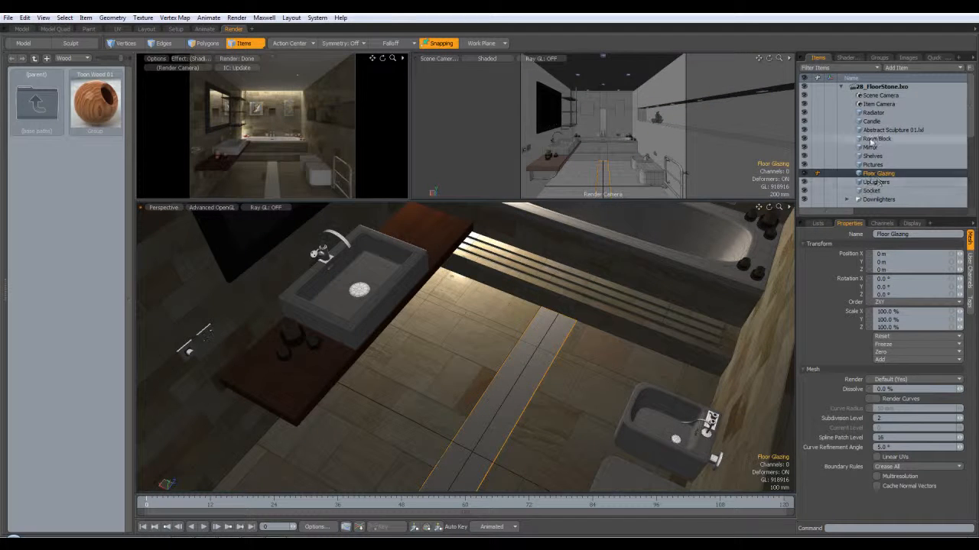
{"action": "left_click", "coordinate": [847, 58]}
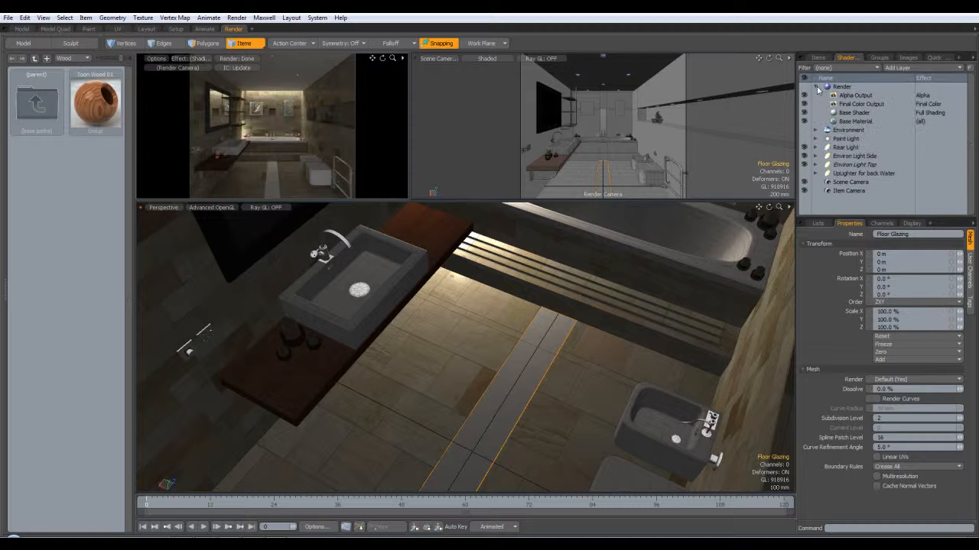
{"action": "key", "text": "m"}
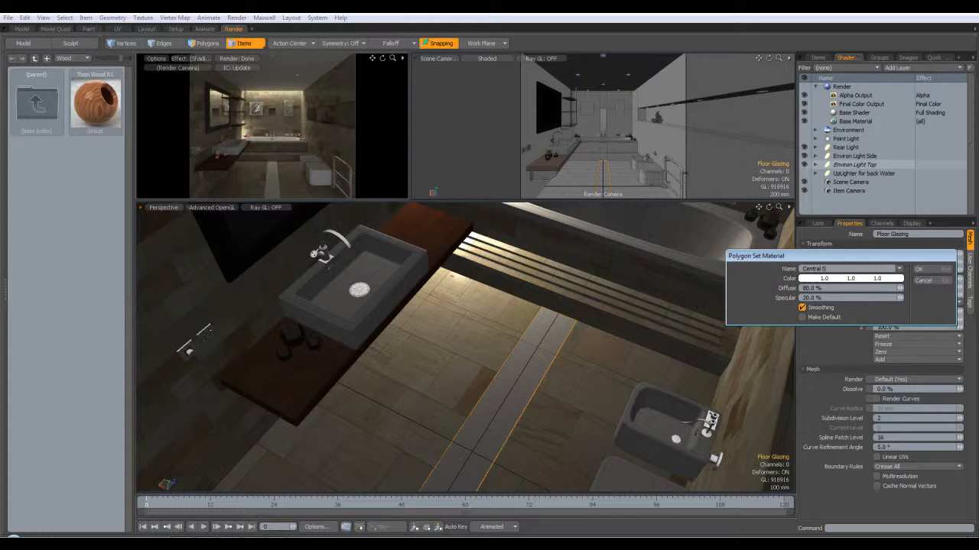
{"action": "type", "text": "Central StoneWork"}
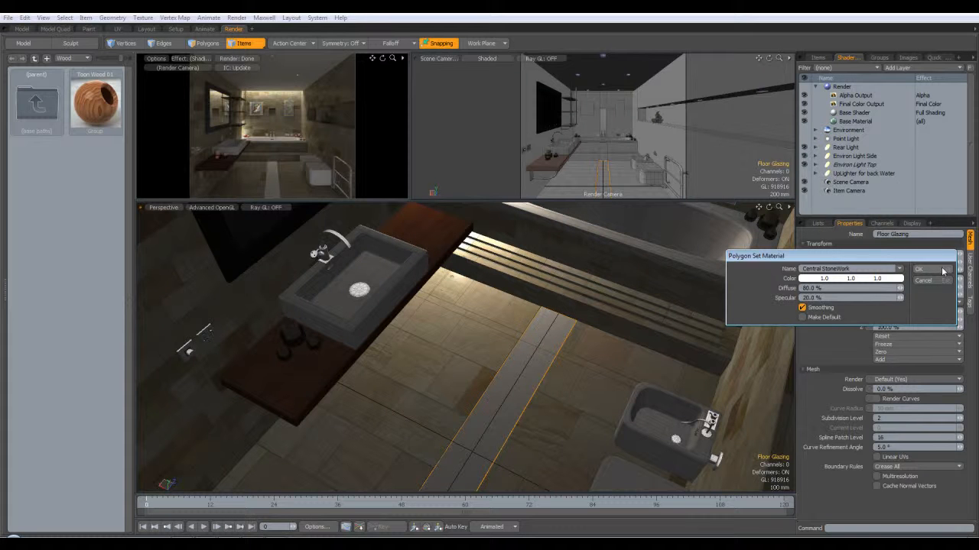
{"action": "left_click", "coordinate": [923, 269]}
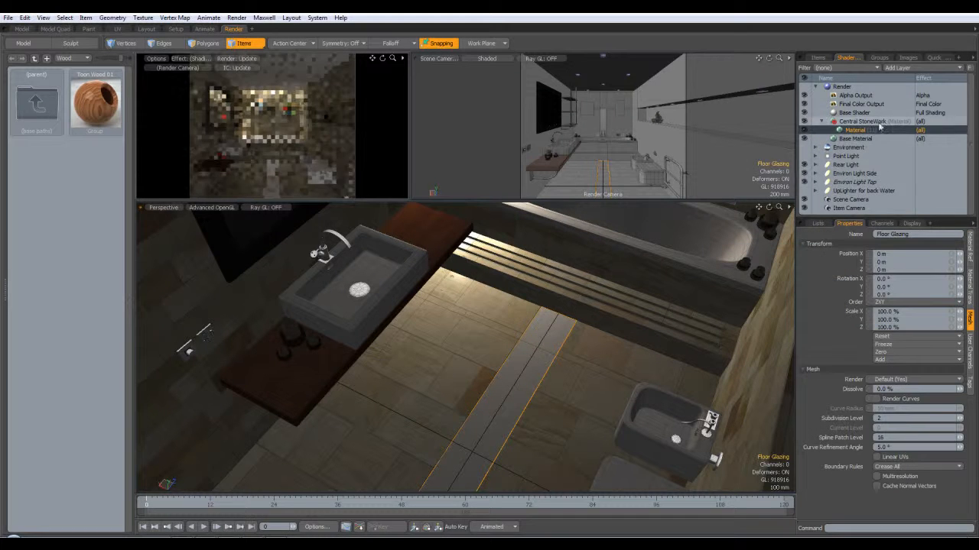
List all materials in the shader tree without an item filter and expand the Stone Block material group.
{"action": "left_click", "coordinate": [841, 68]}
{"action": "left_click", "coordinate": [845, 123]}
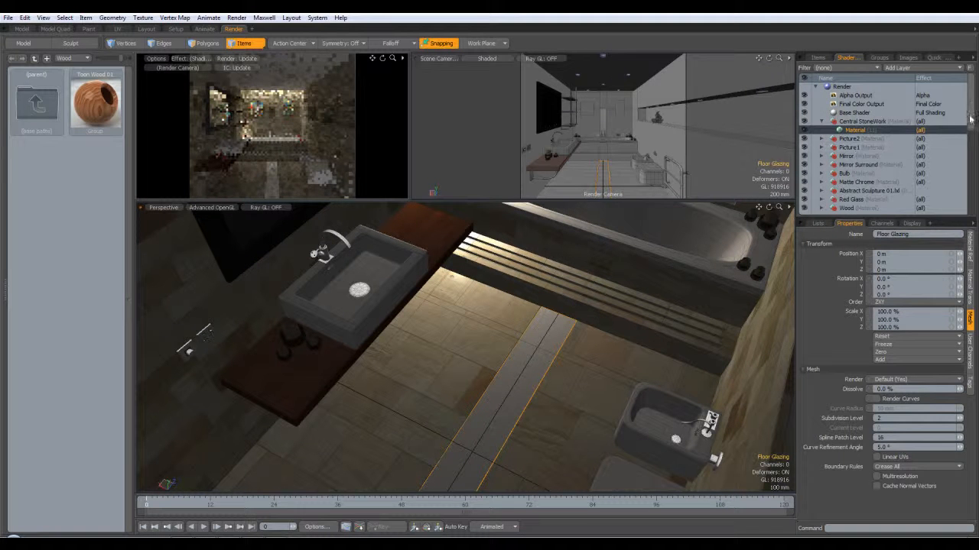
{"action": "scroll", "coordinate": [918, 153], "scroll_direction": "down", "scroll_amount": 5}
{"action": "left_click", "coordinate": [822, 165]}
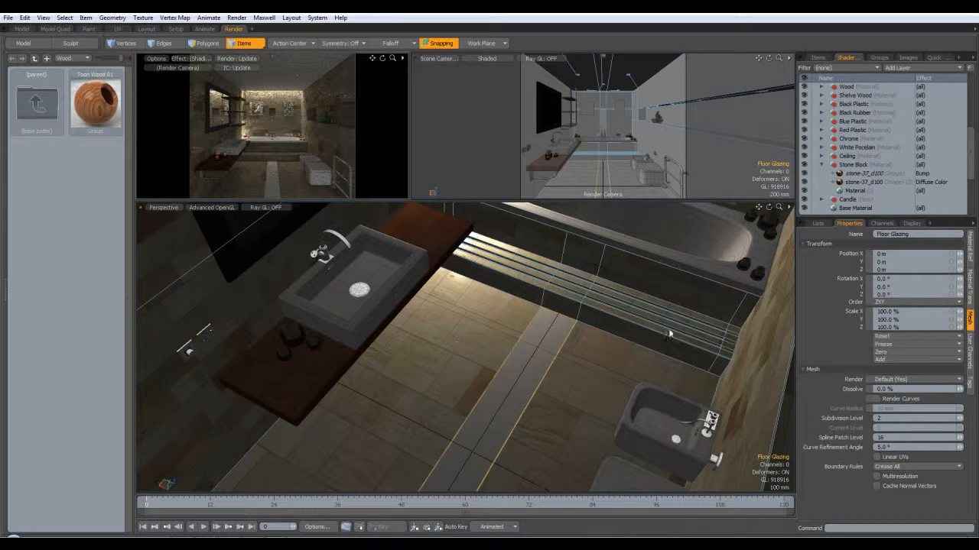
Delete the default material layer inside the Central StoneWork group.
{"action": "scroll", "coordinate": [861, 145], "scroll_direction": "up", "scroll_amount": 5}
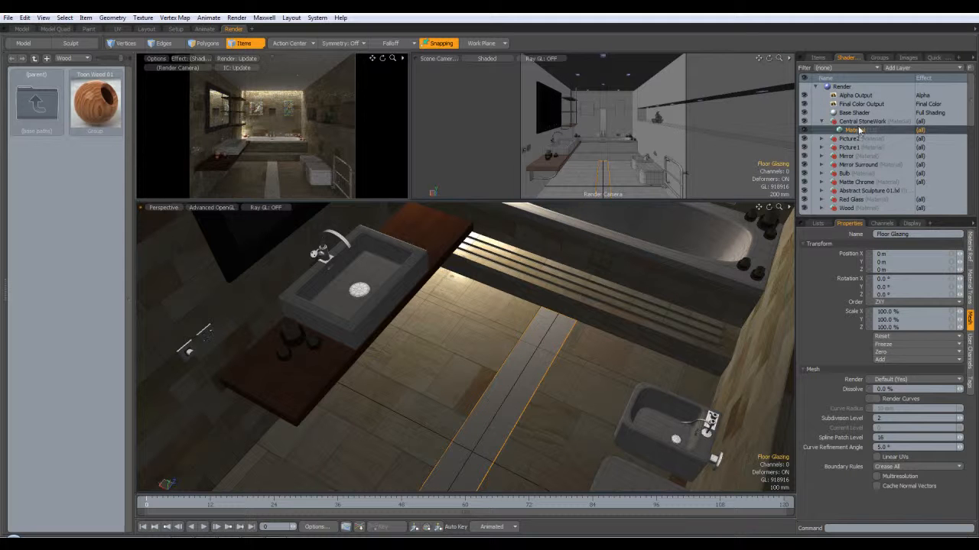
{"action": "left_click", "coordinate": [858, 123]}
{"action": "left_click", "coordinate": [857, 131]}
{"action": "key", "text": "Delete"}
Duplicate the Stone Block group's material layer and move the copy into the Central StoneWork group.
{"action": "scroll", "coordinate": [858, 138], "scroll_direction": "down", "scroll_amount": 6}
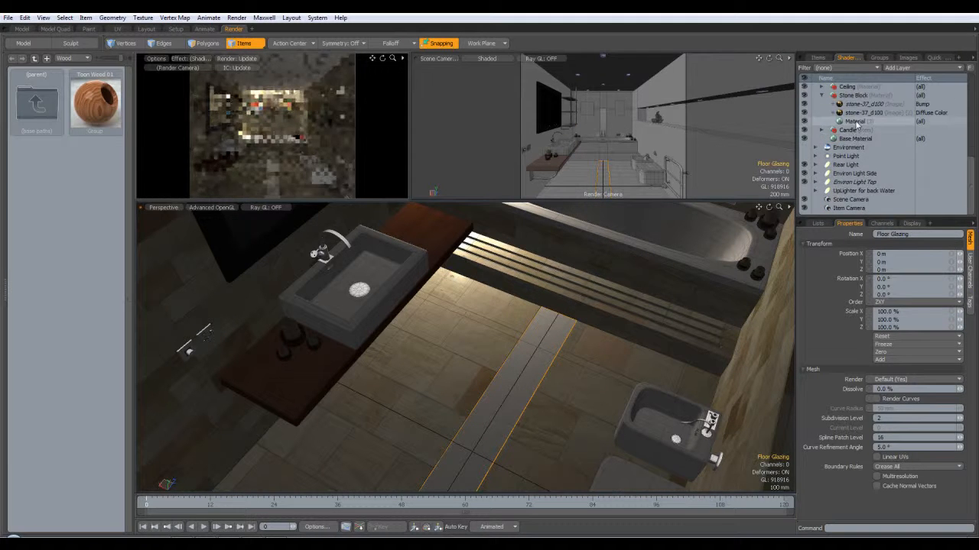
{"action": "right_click", "coordinate": [856, 122]}
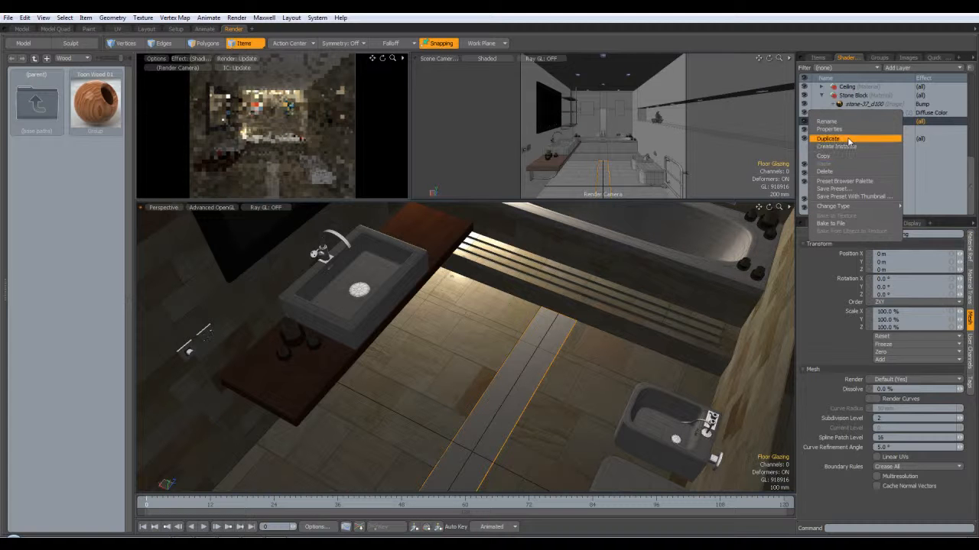
{"action": "left_click", "coordinate": [849, 140]}
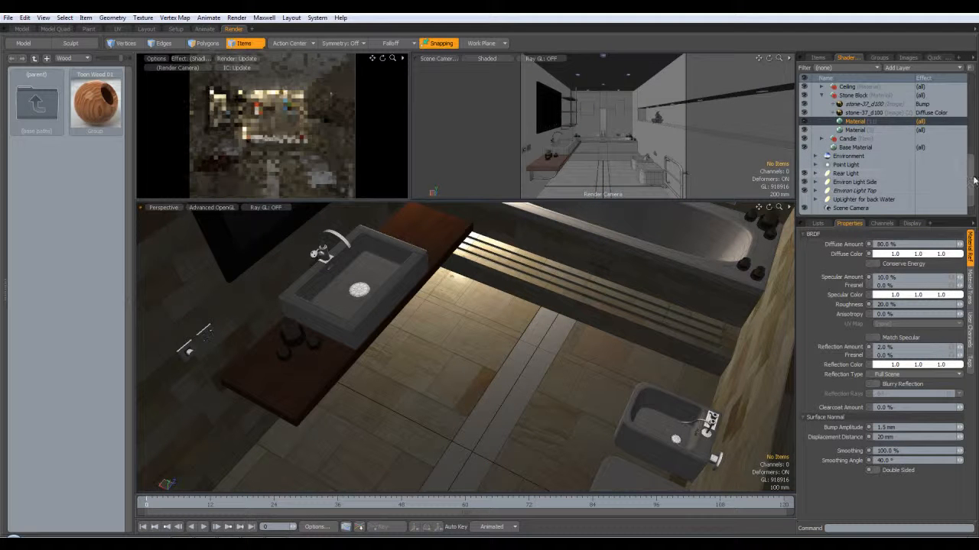
{"action": "left_click_drag", "start_coordinate": [974, 181], "coordinate": [973, 162]}
{"action": "left_click_drag", "start_coordinate": [859, 174], "coordinate": [861, 123]}
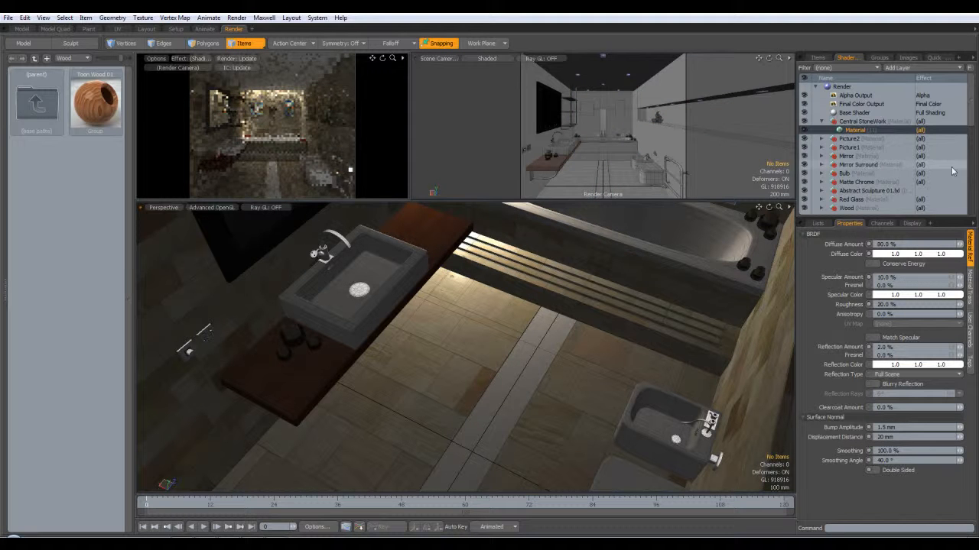
Add the stone-37_d100 image as a diffuse color layer above the material in Central StoneWork.
{"action": "left_click", "coordinate": [916, 68]}
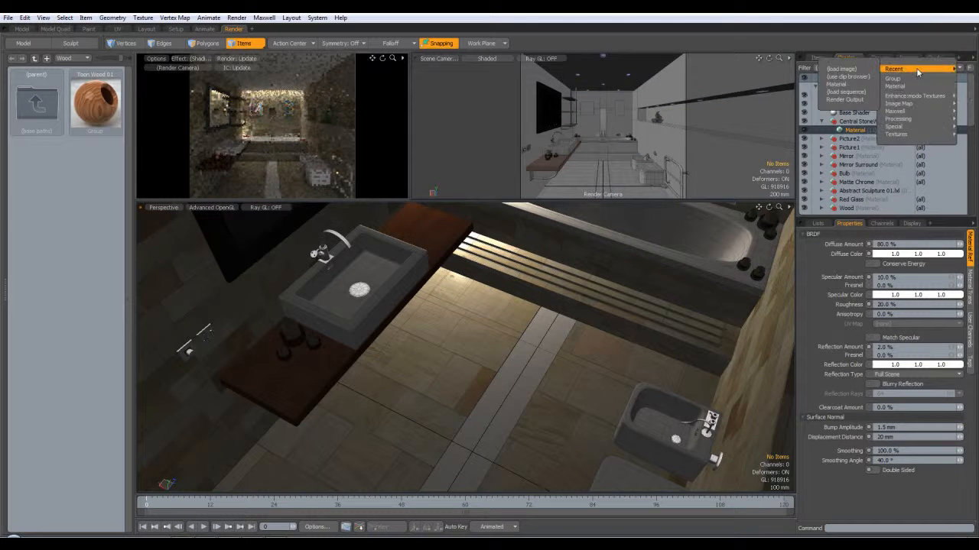
{"action": "left_click", "coordinate": [847, 77]}
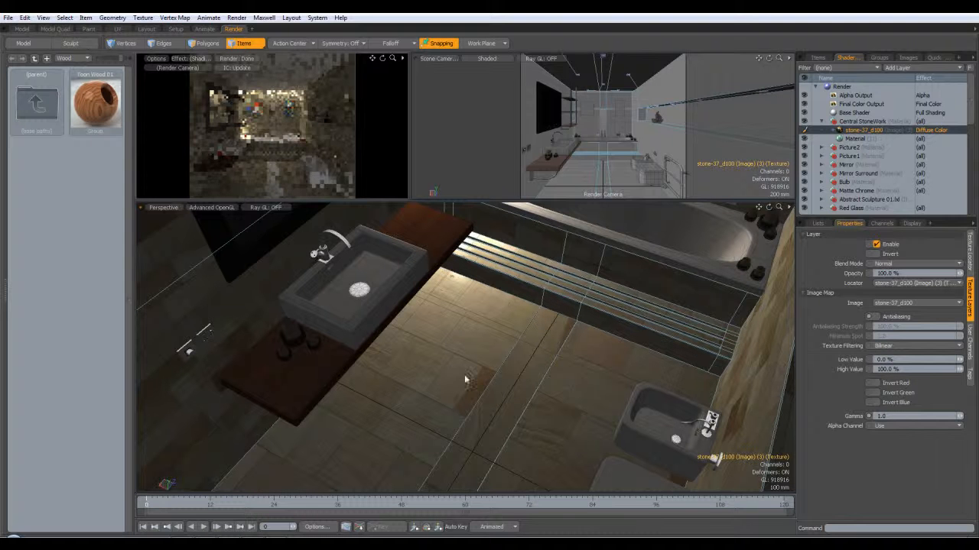
{"action": "left_click_drag", "start_coordinate": [572, 356], "coordinate": [650, 303], "text": "alt"}
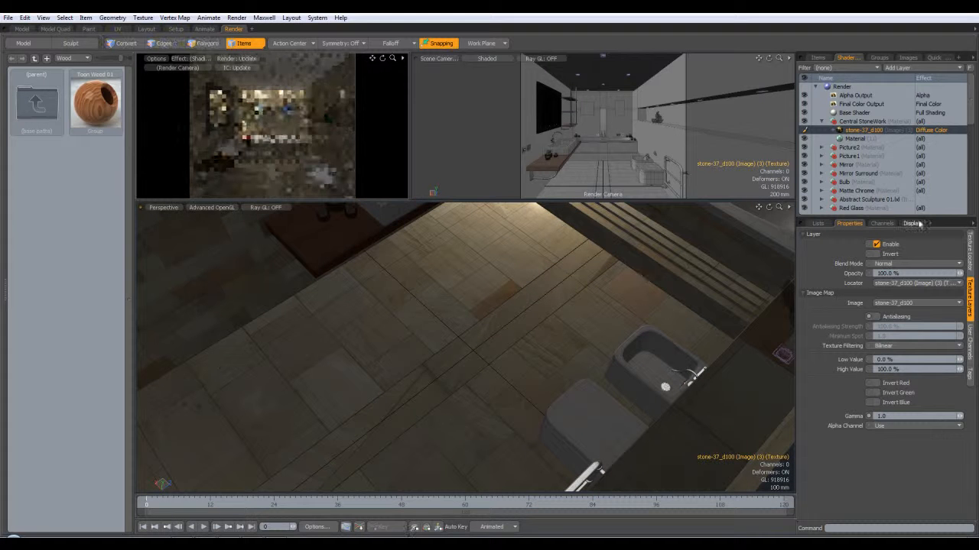
Set the stone-37_d100 texture locator's Y rotation to 90° and its X size to 4 m.
{"action": "left_click", "coordinate": [969, 249]}
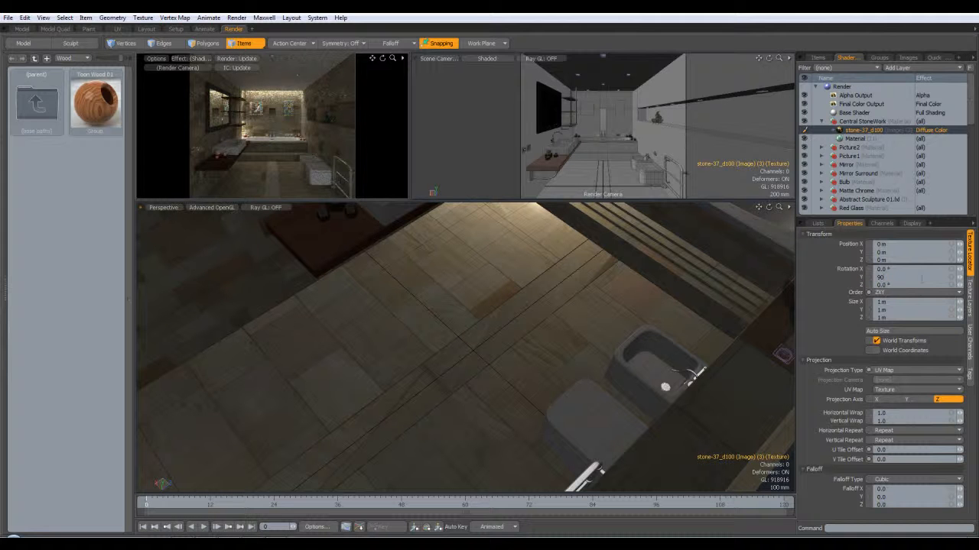
{"action": "key", "text": "Return"}
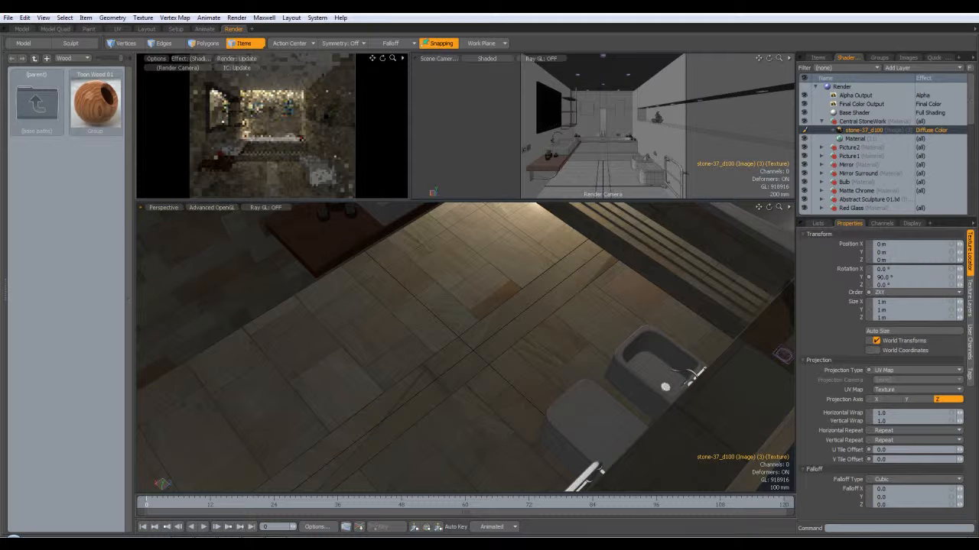
{"action": "double_click", "coordinate": [897, 302]}
{"action": "type", "text": "4"}
{"action": "key", "text": "Return"}
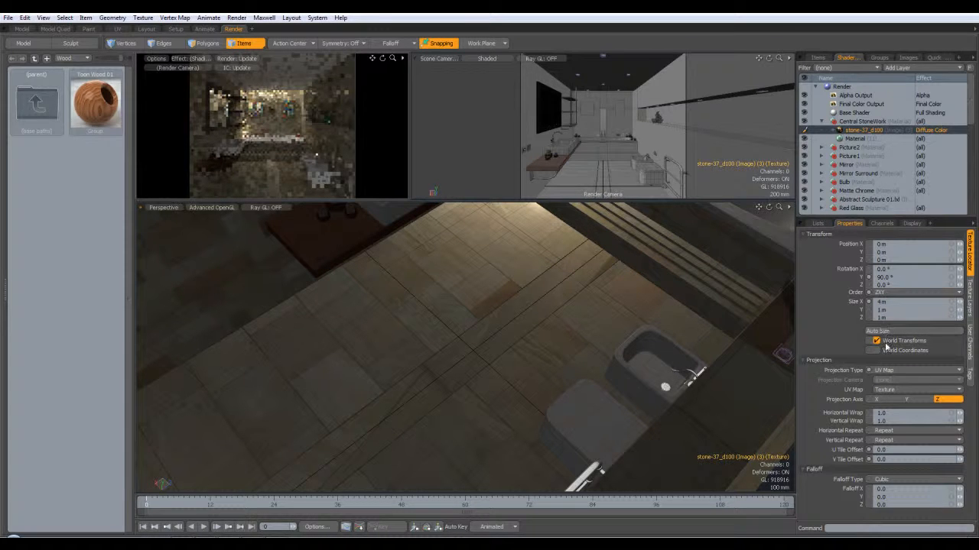
Change the stone-37_d100 texture's projection type from UV Map to Cubic.
{"action": "left_click", "coordinate": [887, 285]}
{"action": "left_click", "coordinate": [887, 317]}
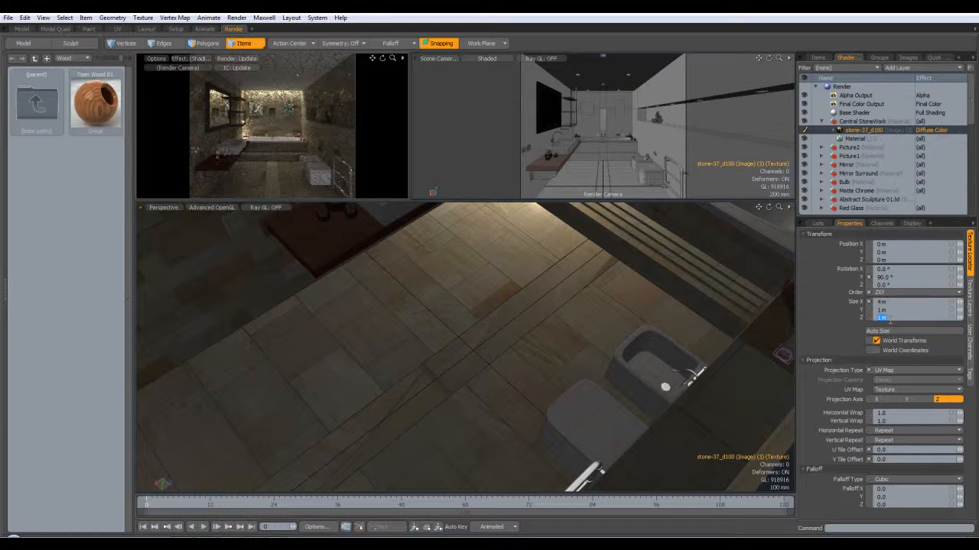
{"action": "left_click", "coordinate": [887, 370]}
{"action": "left_click", "coordinate": [887, 352]}
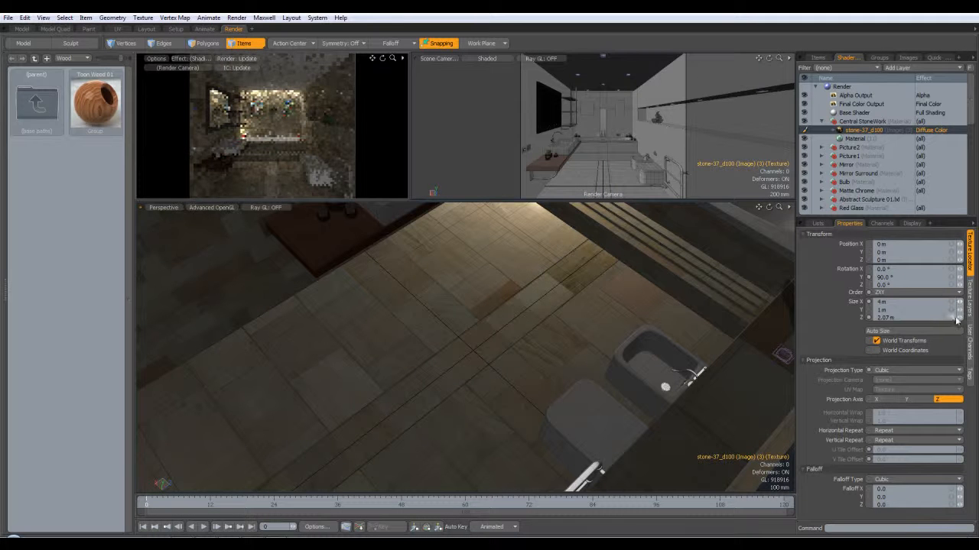
Set the stone texture locator's Z size to 2.07 m and its Z position to -34 m.
{"action": "mouse_move", "coordinate": [959, 317]}
{"action": "left_mouse_down"}
{"action": "mouse_move", "coordinate": [932, 318]}
{"action": "mouse_move", "coordinate": [959, 317]}
{"action": "left_mouse_up"}
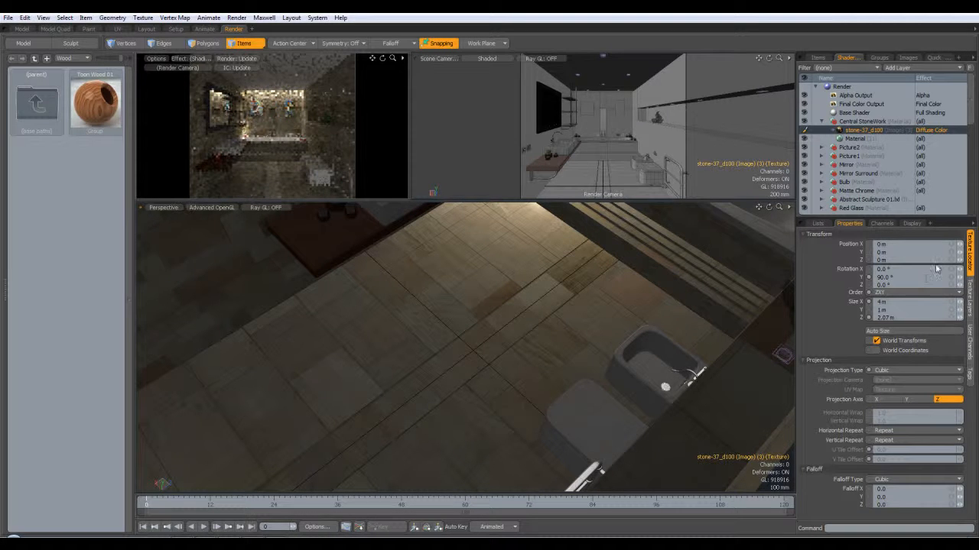
{"action": "left_click_drag", "start_coordinate": [960, 260], "coordinate": [880, 260]}
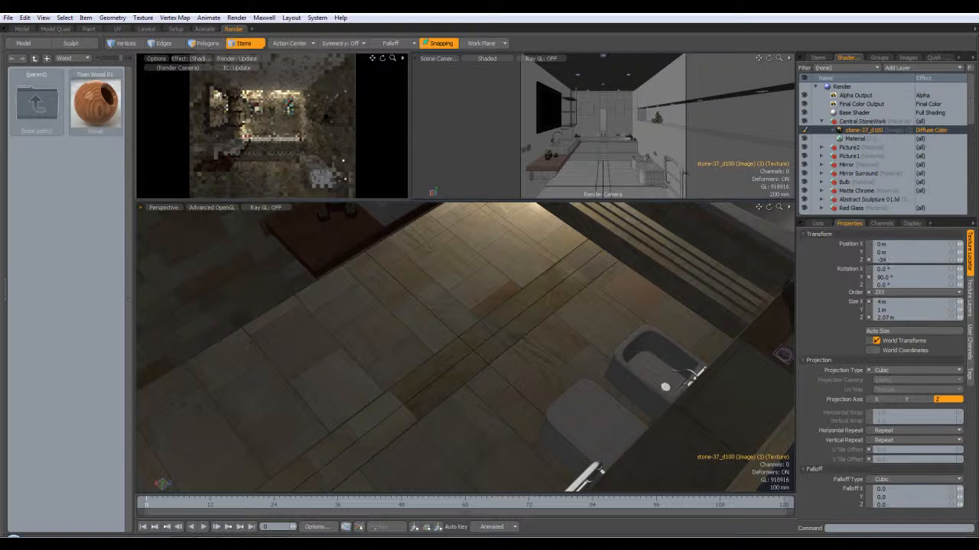
{"action": "key", "text": "Return"}
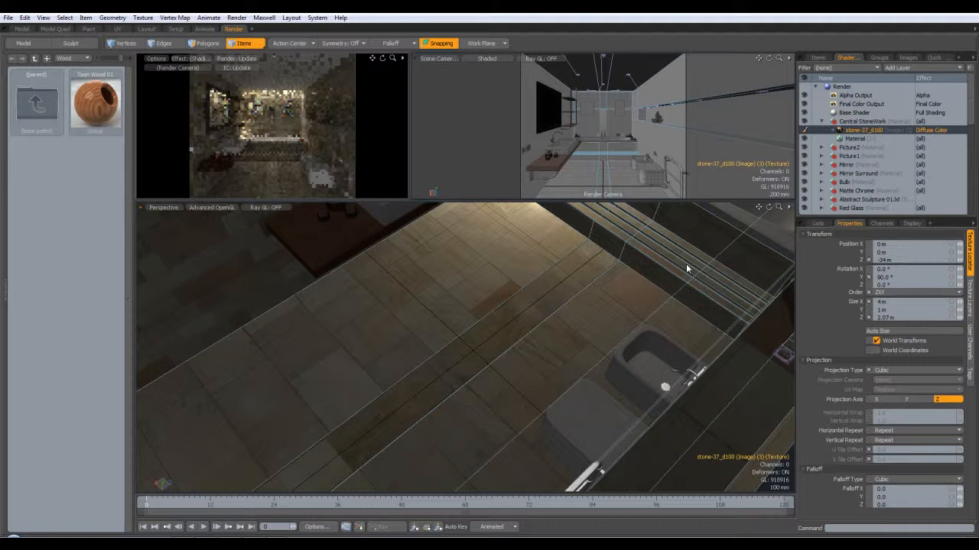
Create an instance of the stone-37_d100 layer in Central StoneWork and make it a Bump layer using the stone-37_b010 image.
{"action": "right_click", "coordinate": [864, 131]}
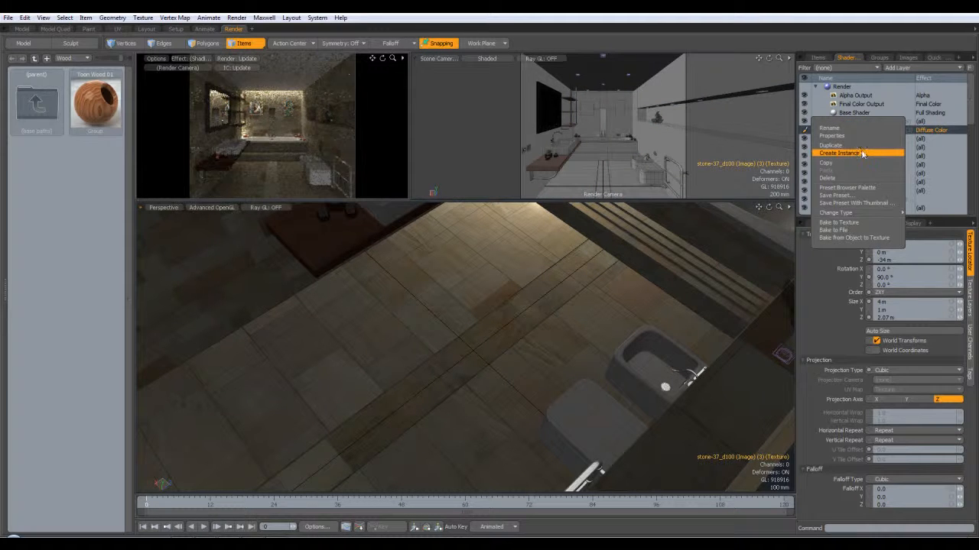
{"action": "left_click", "coordinate": [860, 151]}
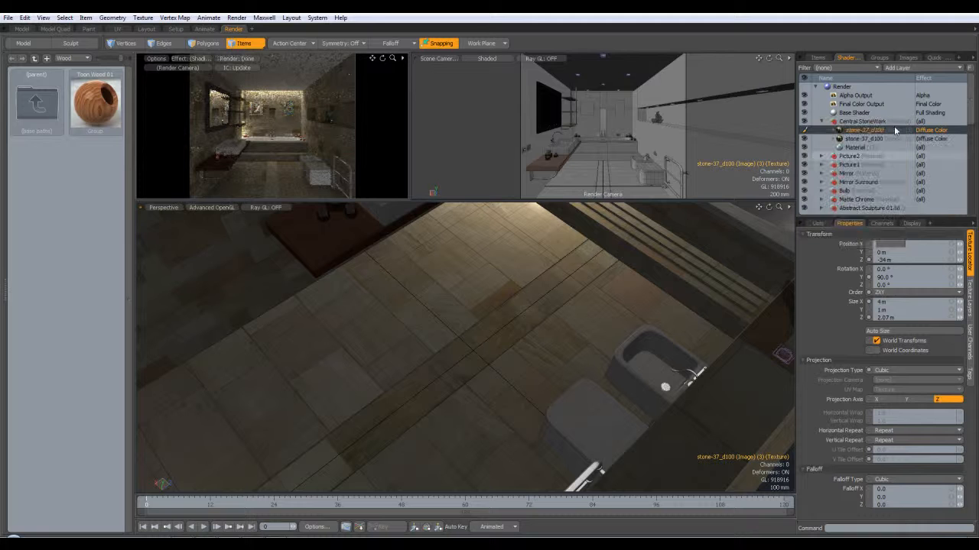
{"action": "left_click", "coordinate": [969, 295]}
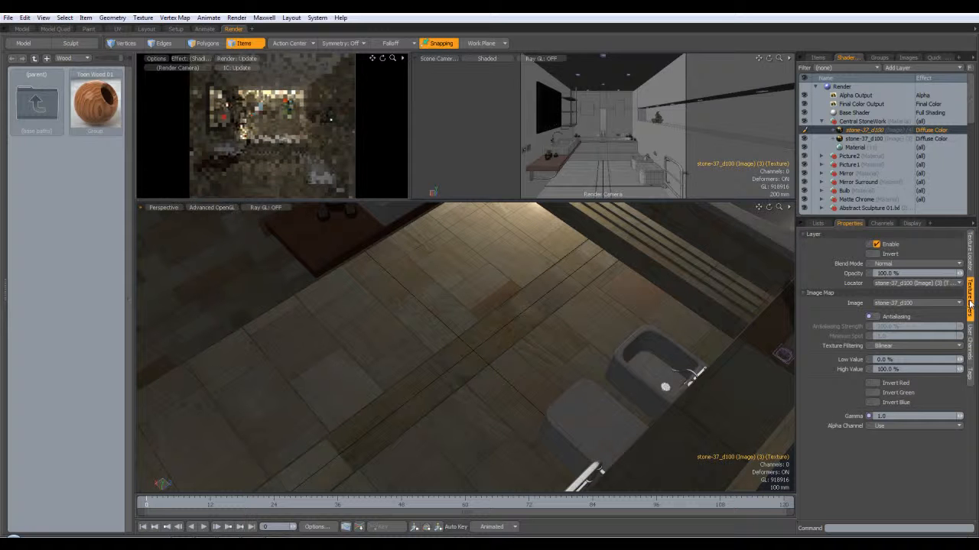
{"action": "left_click", "coordinate": [921, 303]}
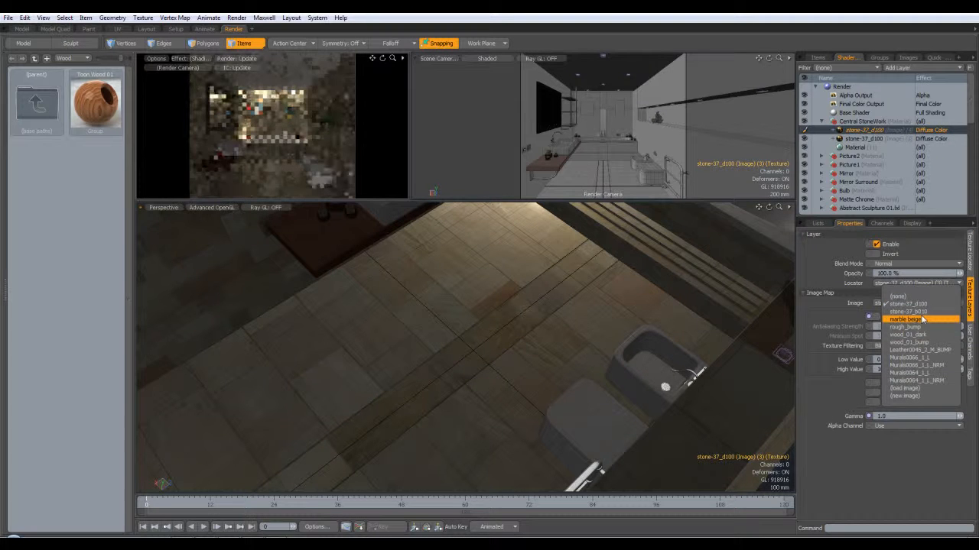
{"action": "left_click", "coordinate": [922, 310]}
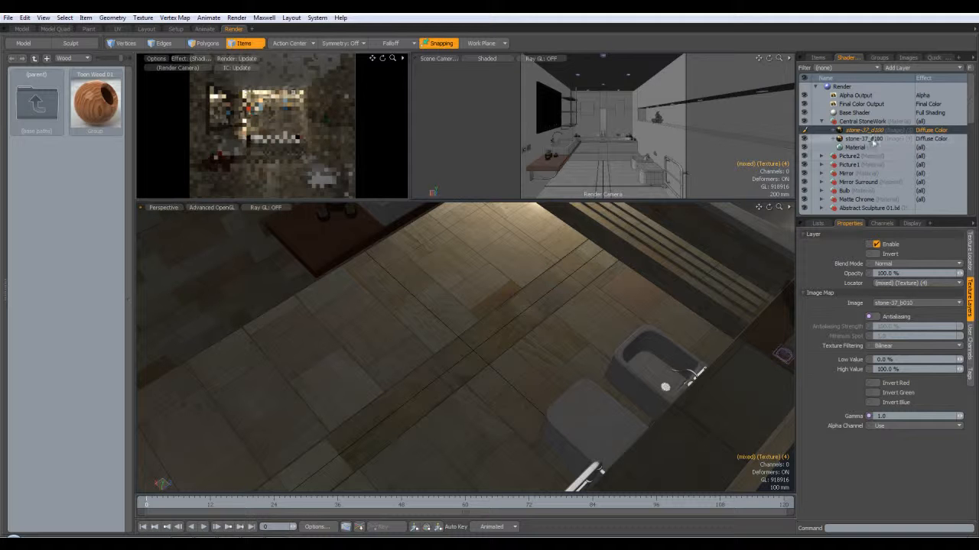
{"action": "left_click", "coordinate": [933, 134]}
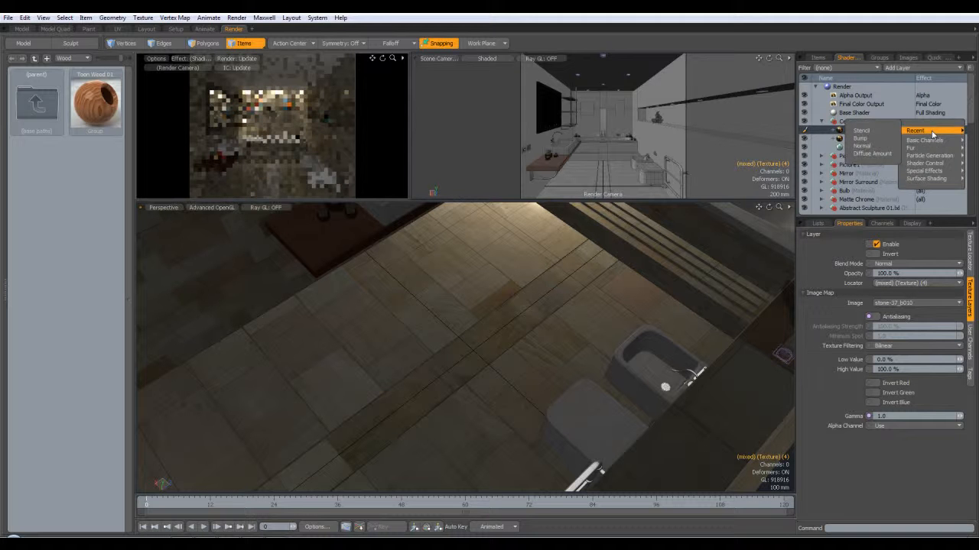
{"action": "left_click", "coordinate": [866, 146]}
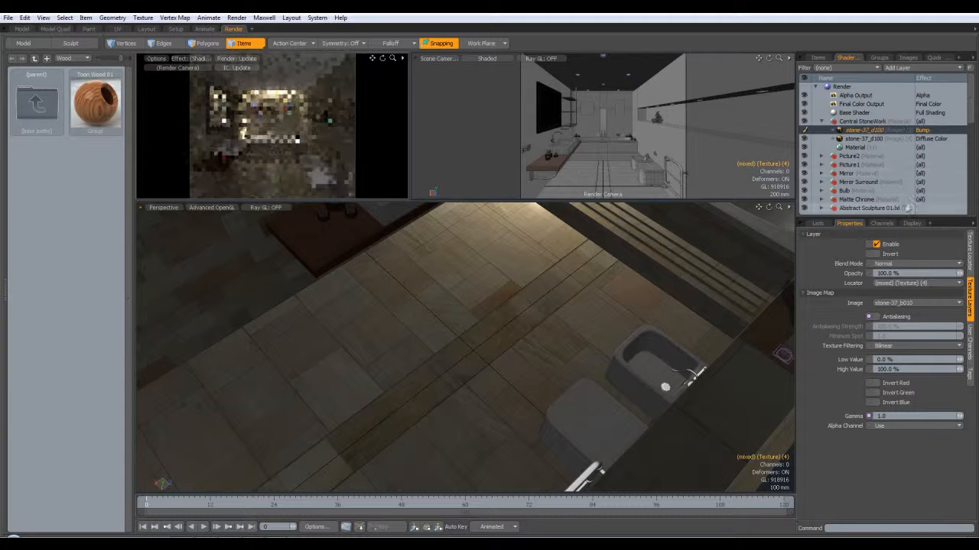
Set the gamma of Central StoneWork's diffuse color image layer to 0.4546.
{"action": "left_click", "coordinate": [864, 139]}
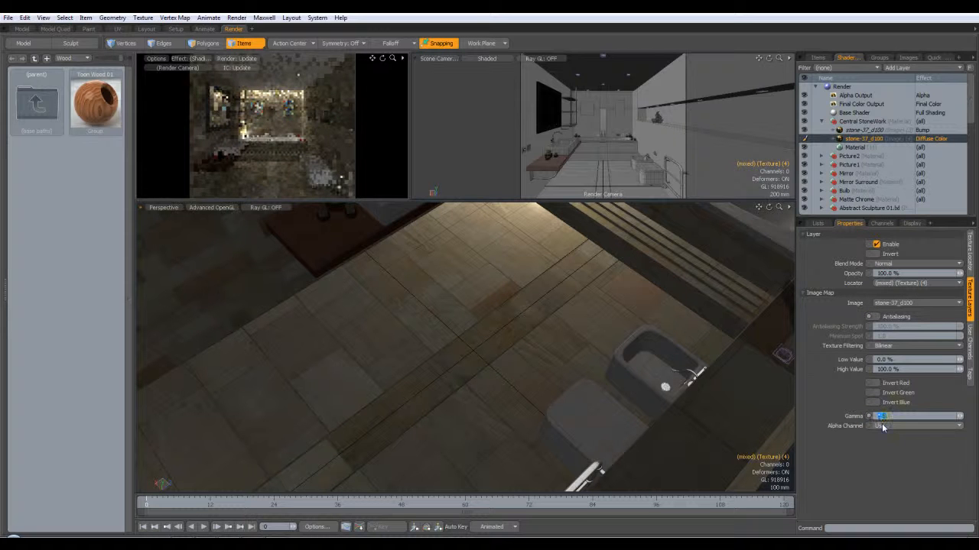
{"action": "type", "text": "2.2"}
{"action": "key", "text": "Return"}
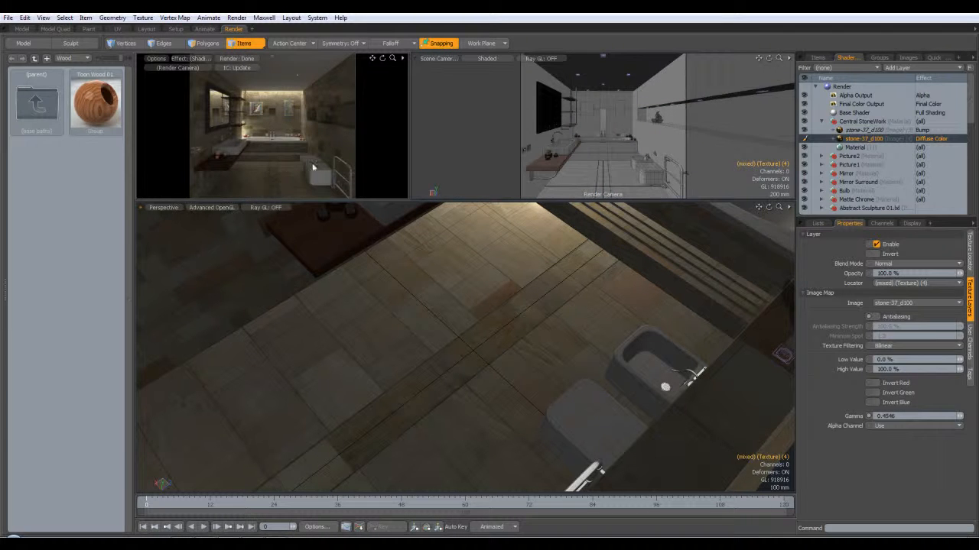
Switch to the Model workspace with a close view of the central floor strip.
{"action": "left_click", "coordinate": [413, 236]}
{"action": "left_click", "coordinate": [149, 29]}
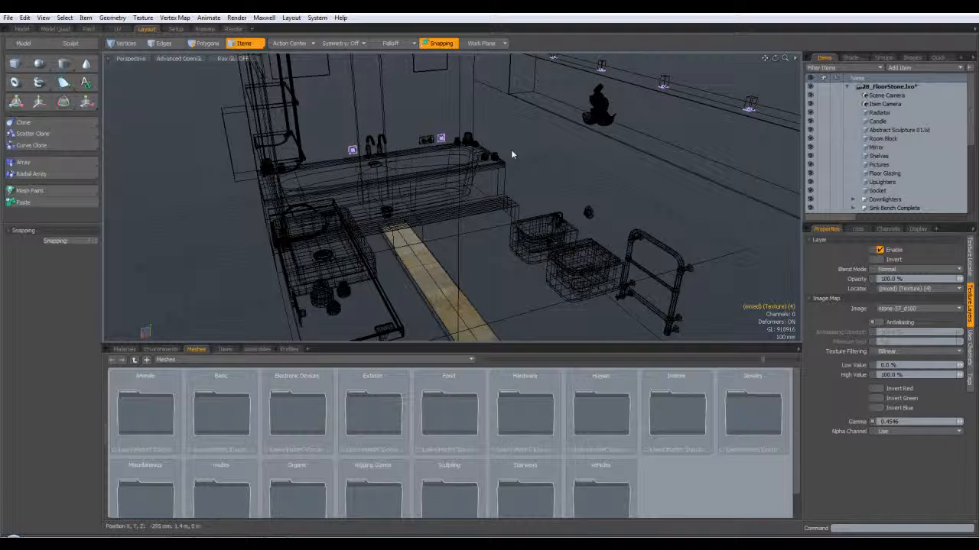
{"action": "left_click", "coordinate": [21, 29]}
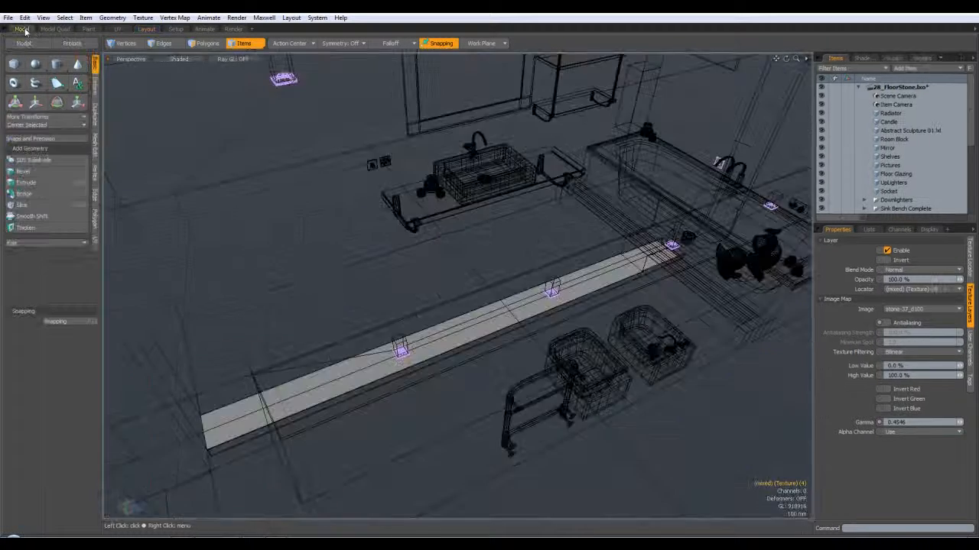
{"action": "left_click_drag", "start_coordinate": [421, 239], "coordinate": [570, 266], "text": "alt"}
{"action": "scroll", "coordinate": [531, 276], "scroll_direction": "up", "scroll_amount": 3}
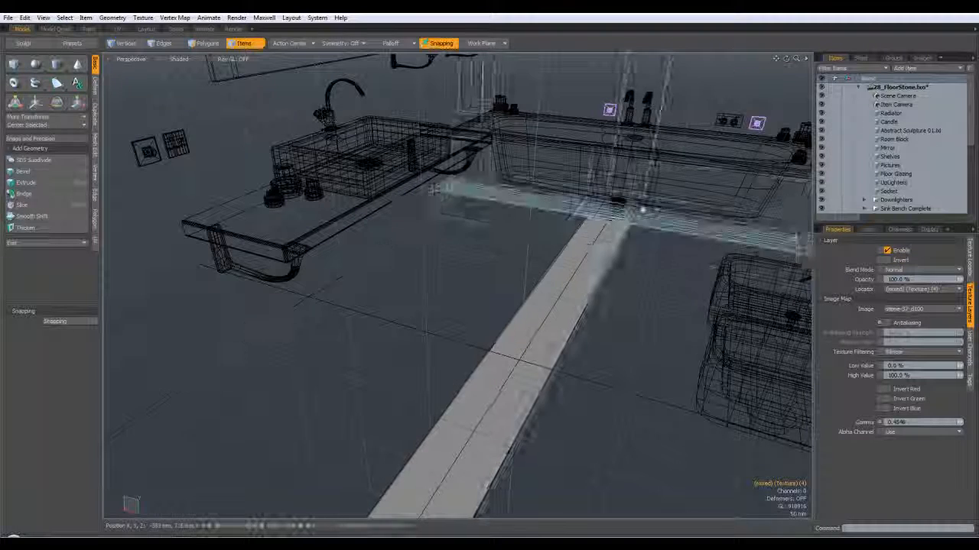